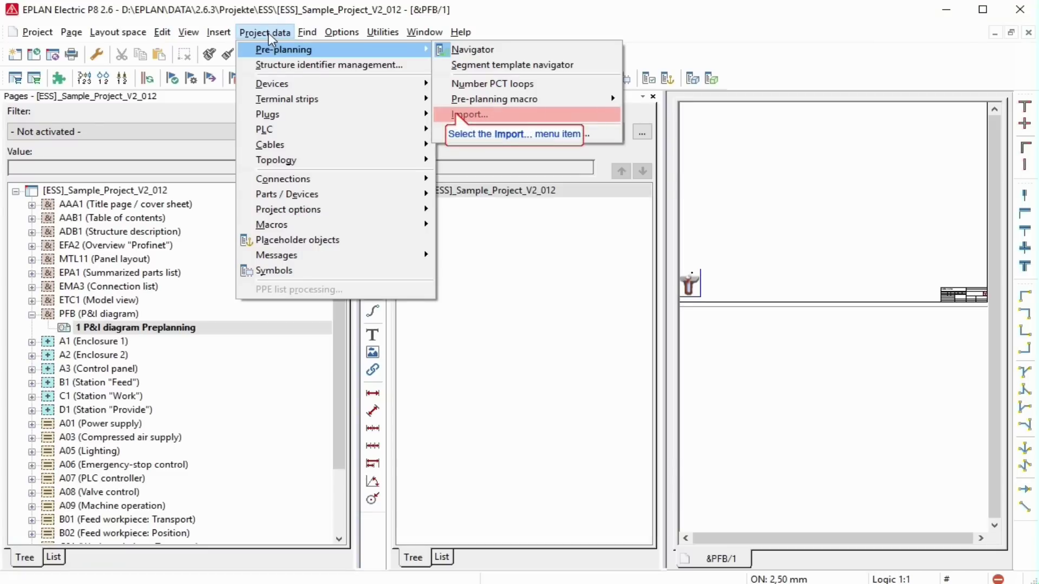
# Step: Start the pre-planning import and choose PCT_Loop.xlsx with its Loops$ table as the Excel data source
pyautogui.click(458, 114)
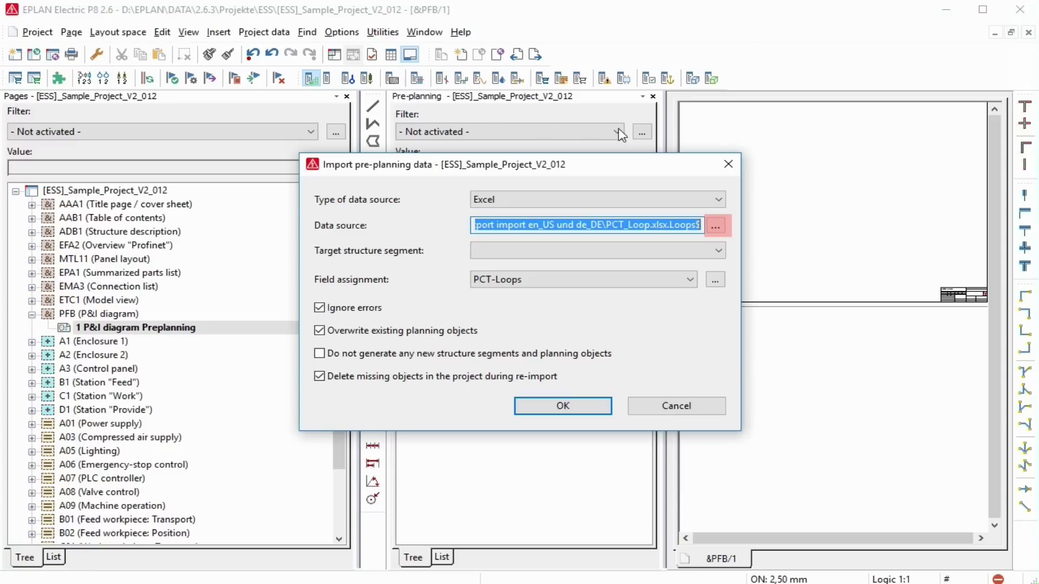
pyautogui.click(718, 223)
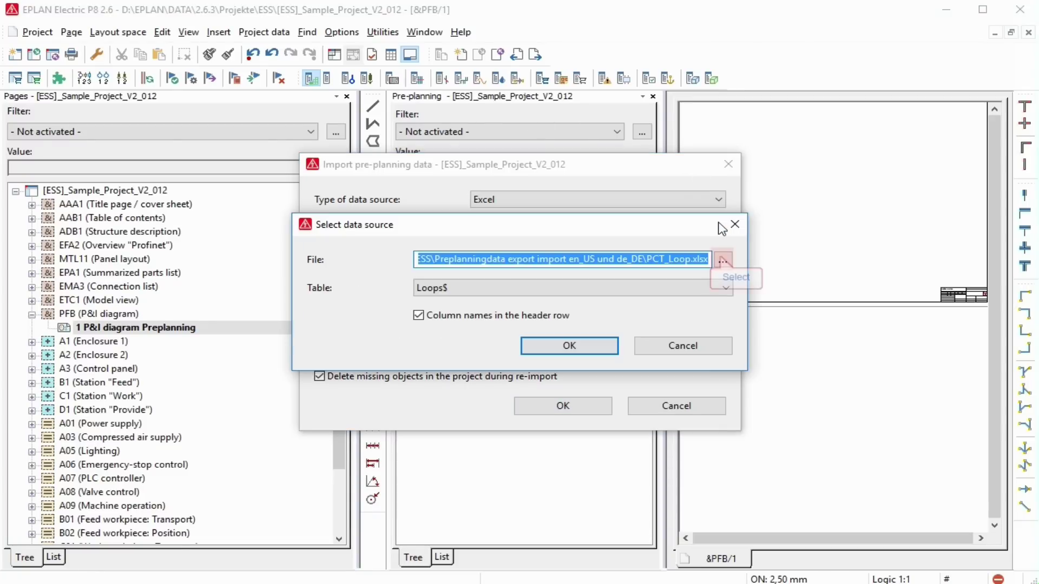
pyautogui.click(721, 258)
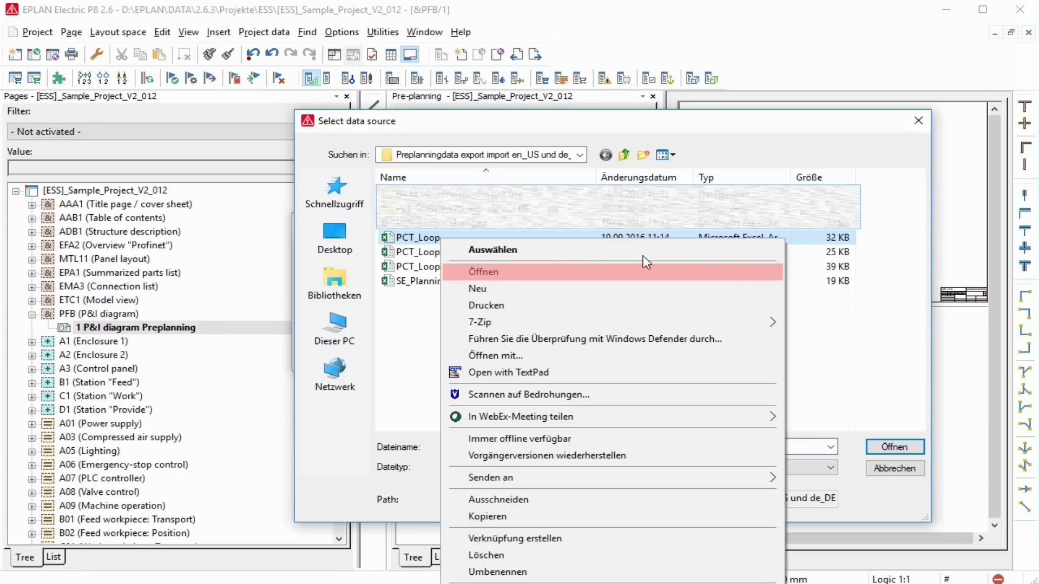
pyautogui.click(487, 273)
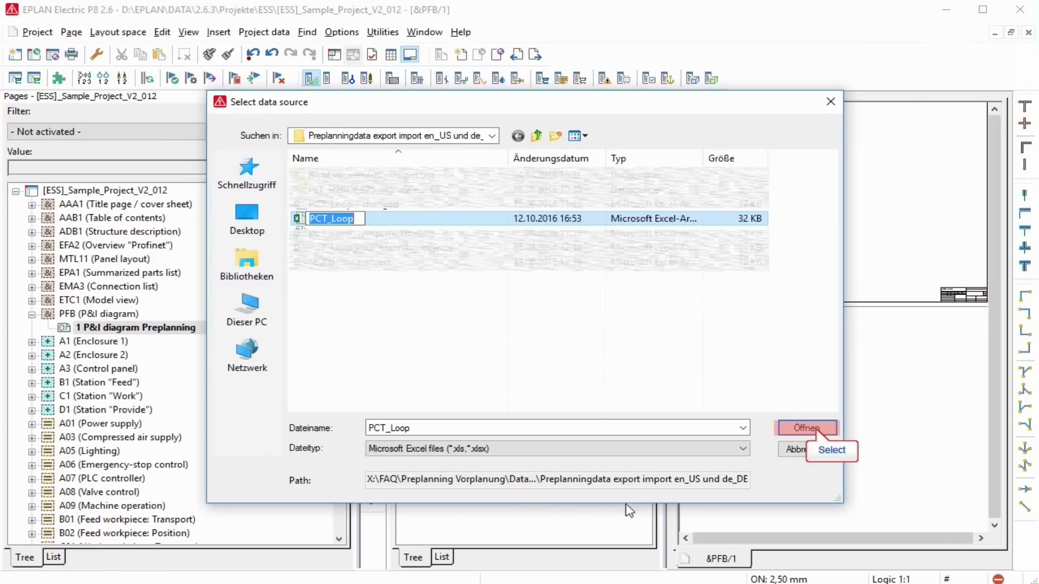
pyautogui.click(817, 430)
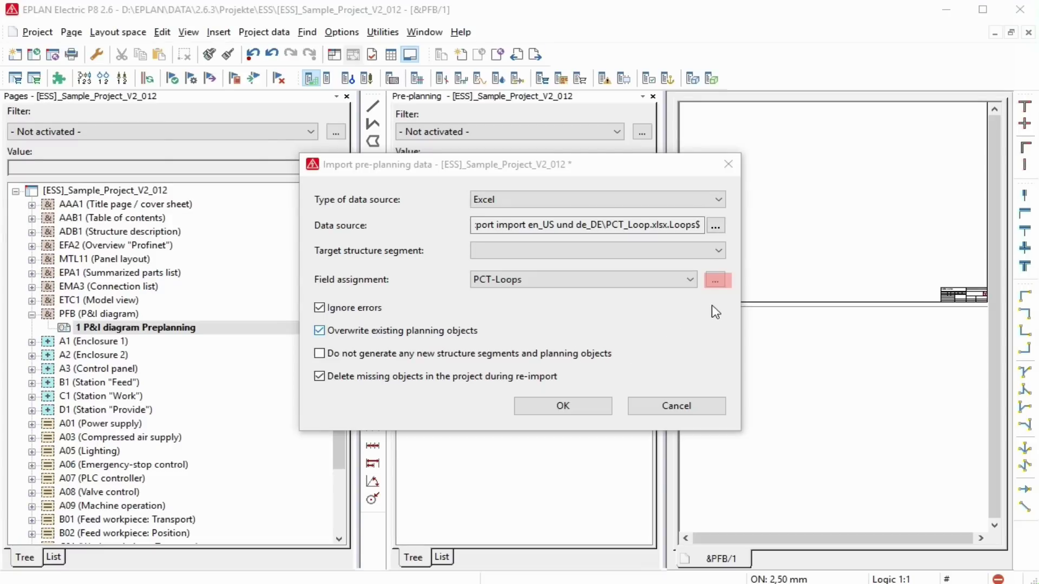
# Step: Accept the PCT-Loops field assignment and import, adding ET4 Floor 4, Area C200 and loops LIR 2001–2008
pyautogui.click(715, 280)
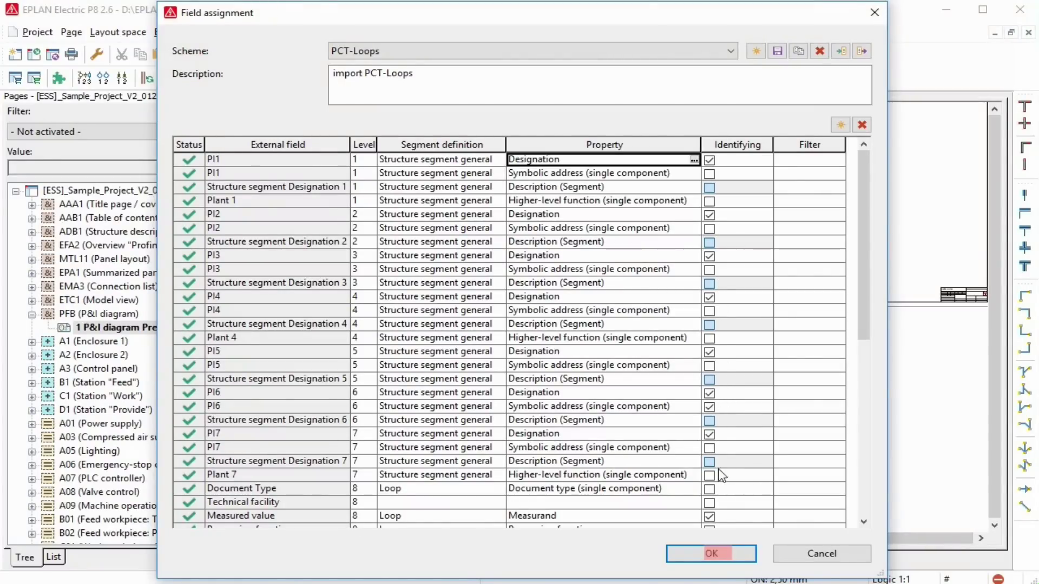
pyautogui.click(719, 554)
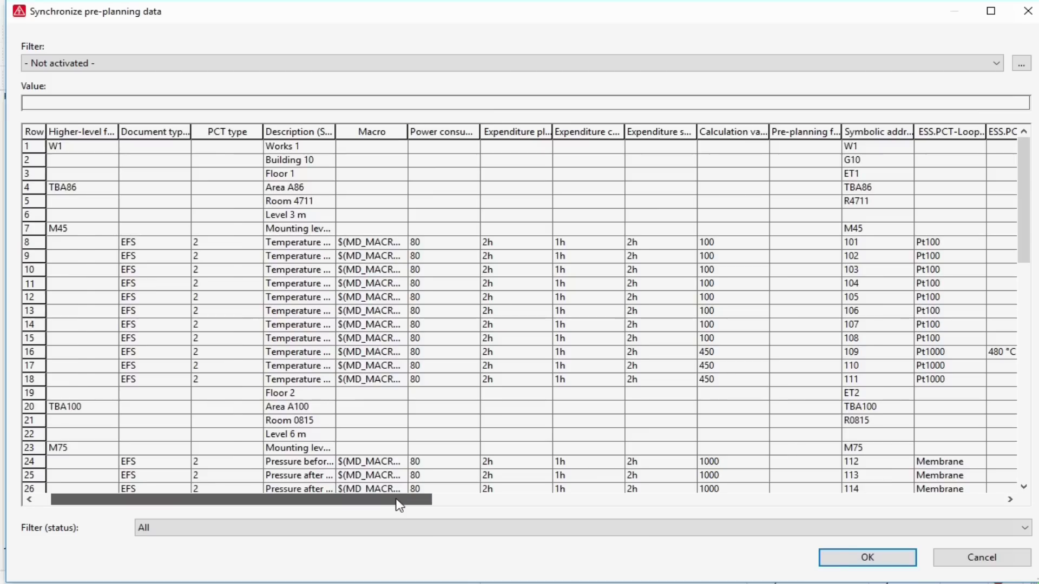
pyautogui.moveTo(400, 501); pyautogui.dragTo(731, 518)
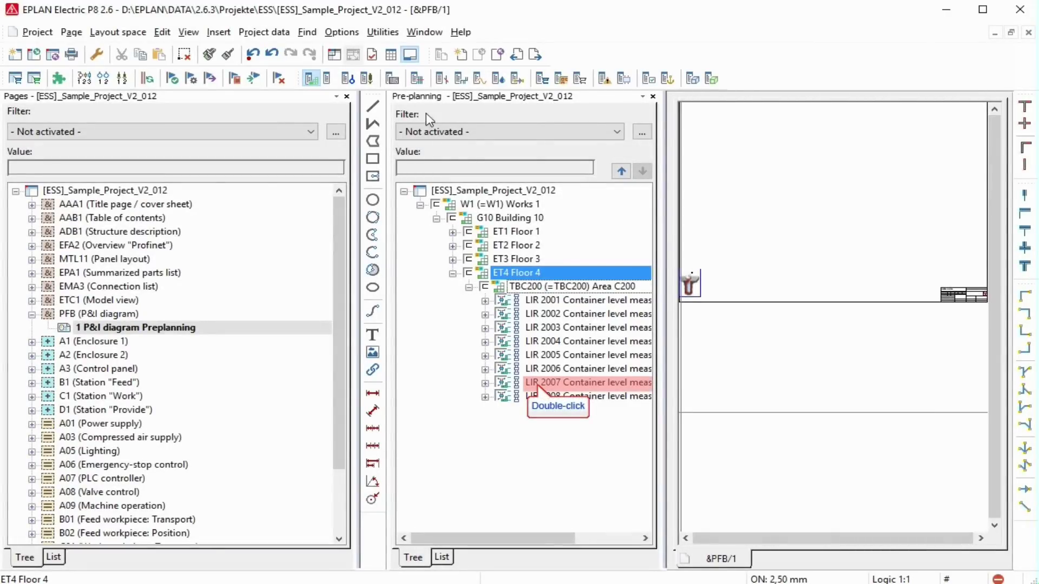
# Step: Check loop LIR 2007's properties (Tank 206, limits 10 l to 900 l) after selecting LIR 2006–2008
pyautogui.doubleClick(538, 385)
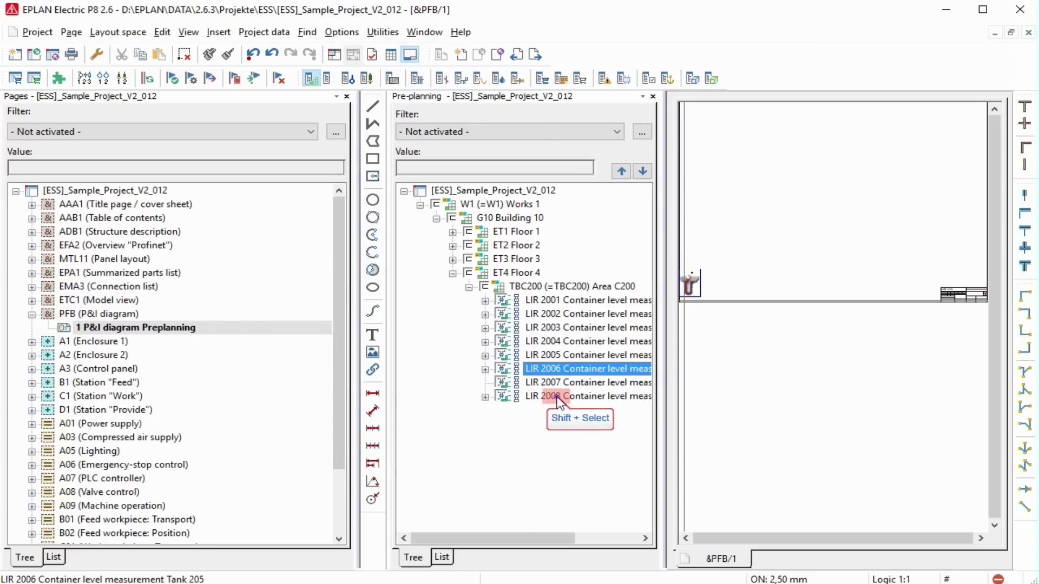
pyautogui.keyDown('shift'); pyautogui.moveTo(544, 399); pyautogui.dragTo(200, 199); pyautogui.keyUp('shift')
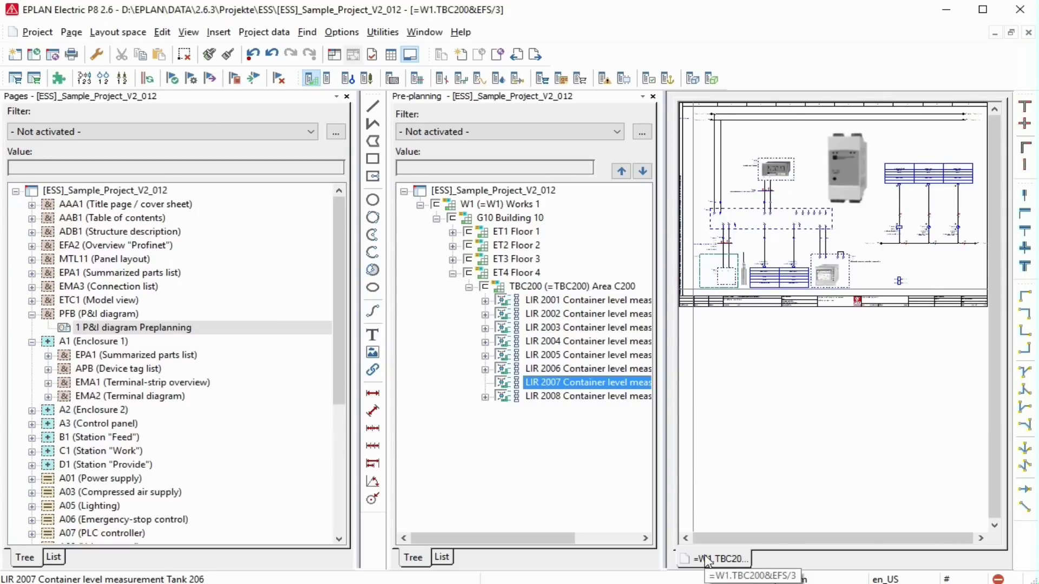
pyautogui.hotkey('ctrl', 'd')
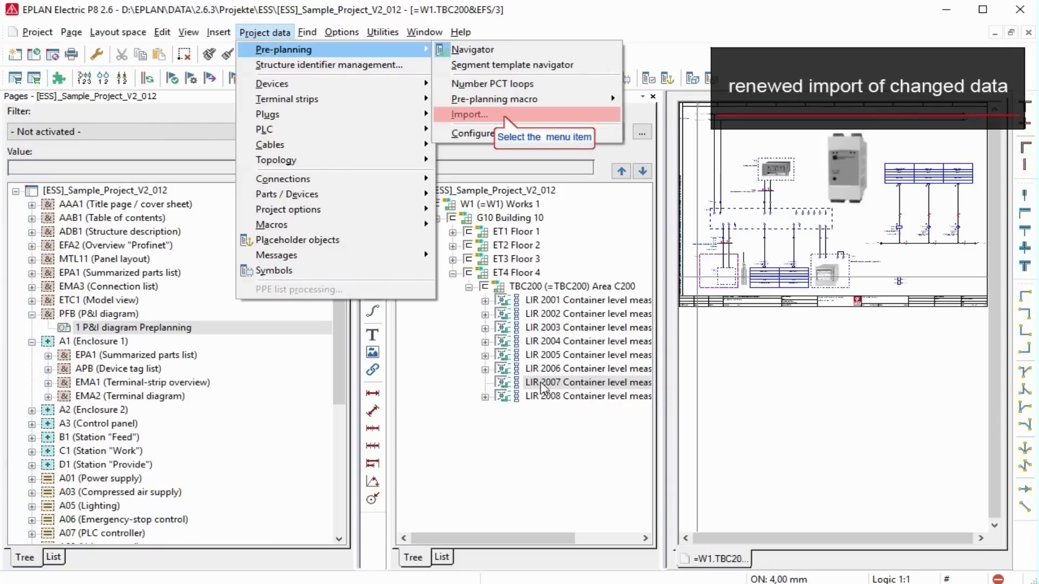
# Step: Re-import pre-planning data from PCT_Loop - changed.xlsx, Loops$ table, with Delete missing objects kept checked
pyautogui.click(505, 116)
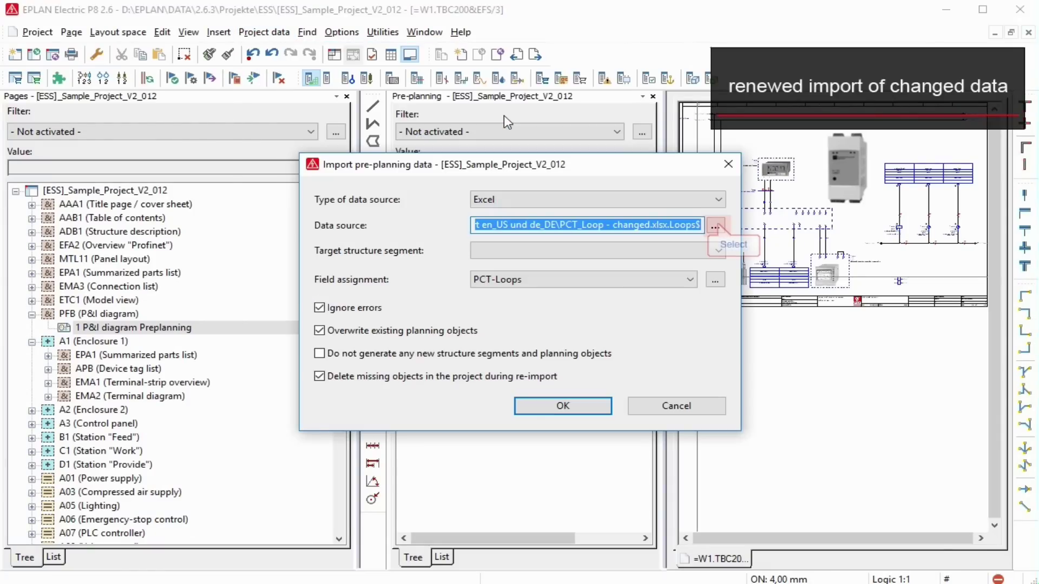
pyautogui.click(717, 224)
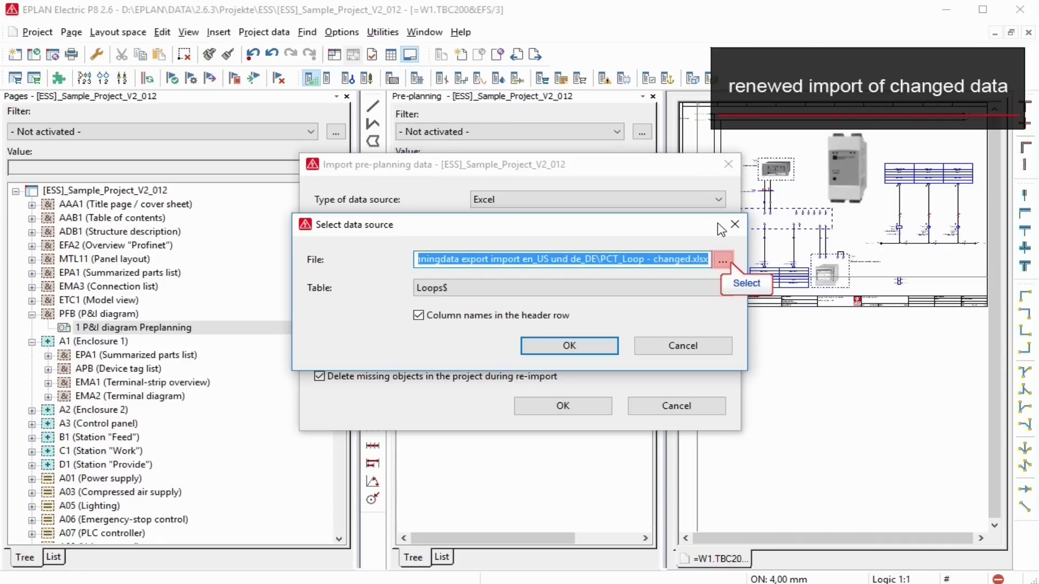
pyautogui.click(723, 261)
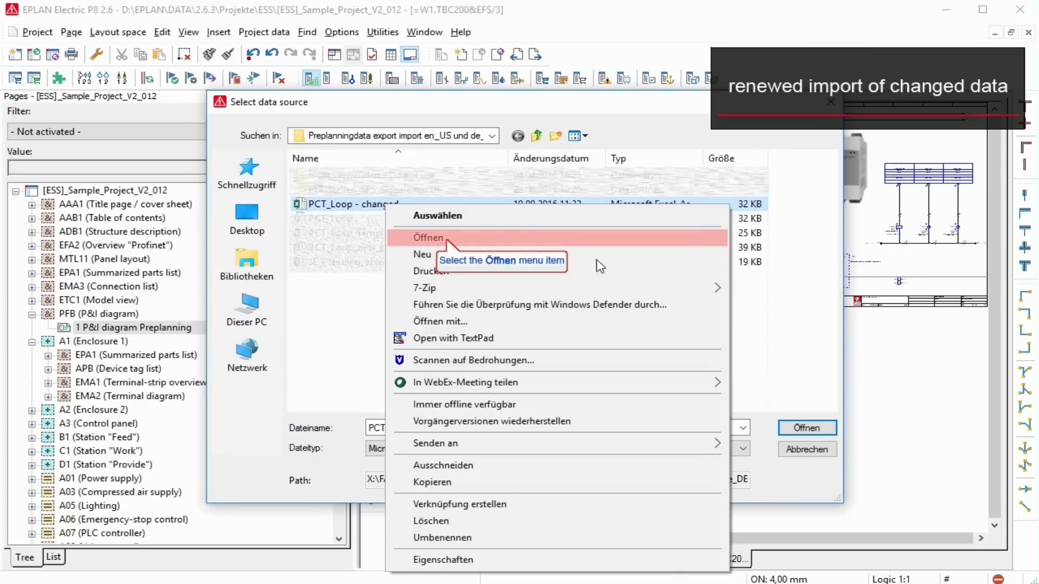
pyautogui.click(446, 238)
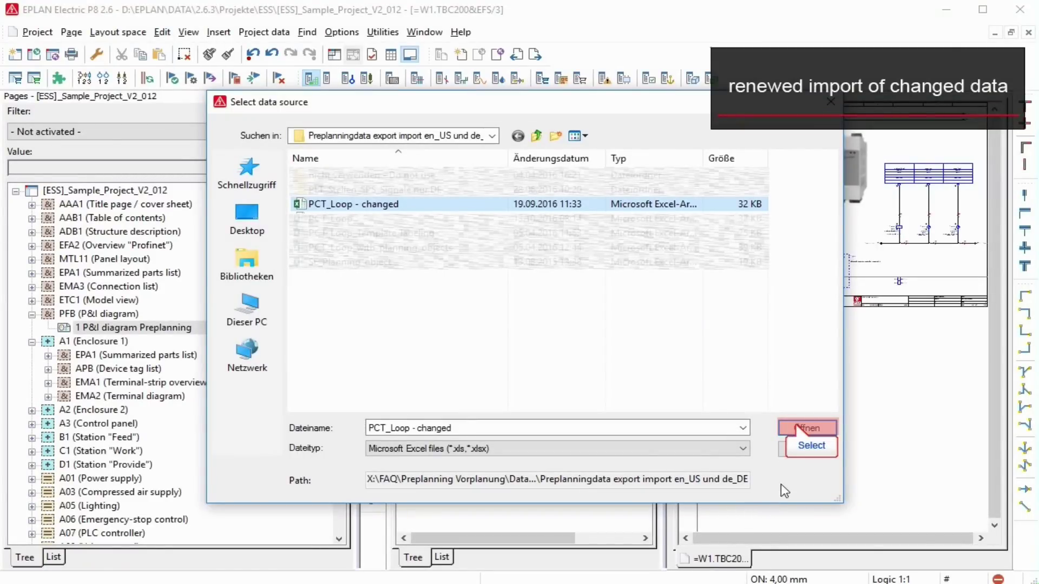
pyautogui.click(799, 428)
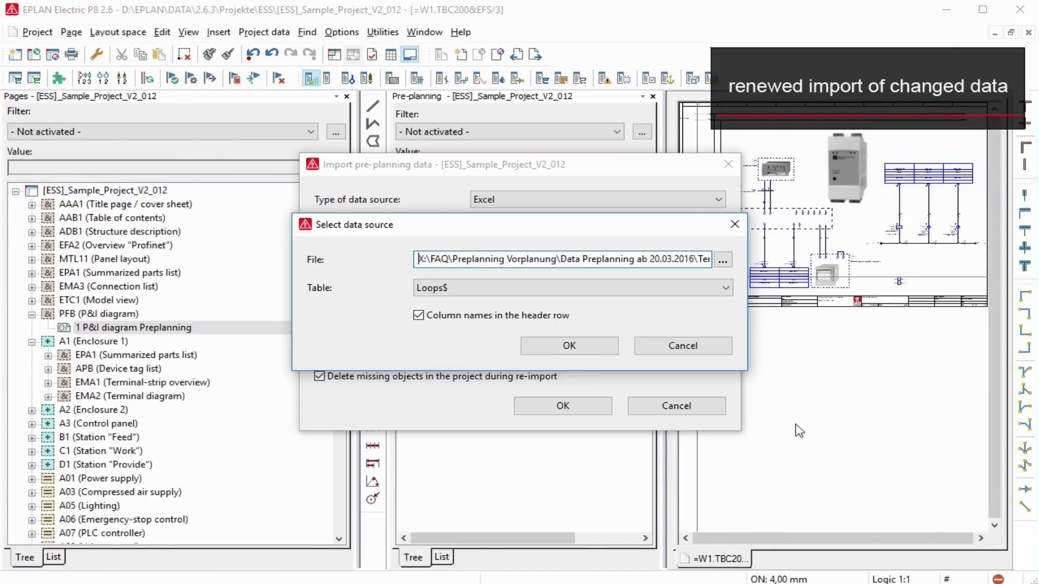
pyautogui.click(557, 350)
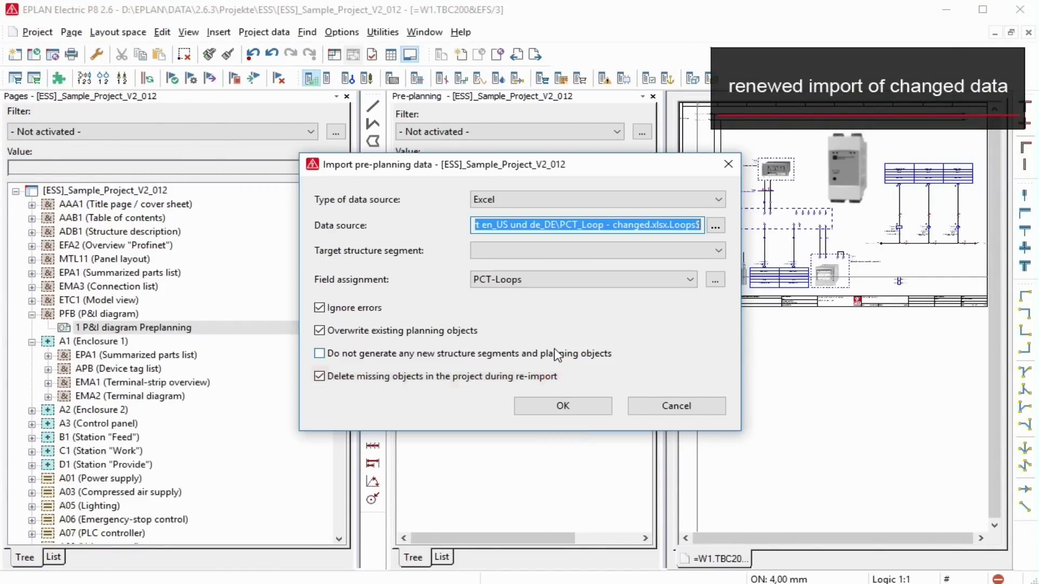
pyautogui.click(558, 416)
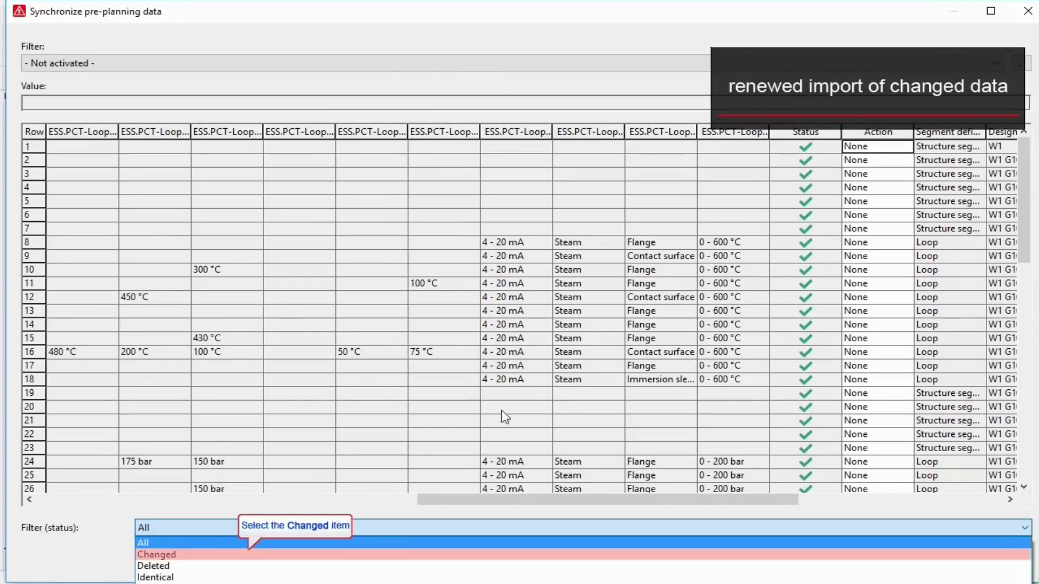
# Step: Filter the synchronization rows to Changed, then back to All, and review rows 67–68
pyautogui.click(251, 556)
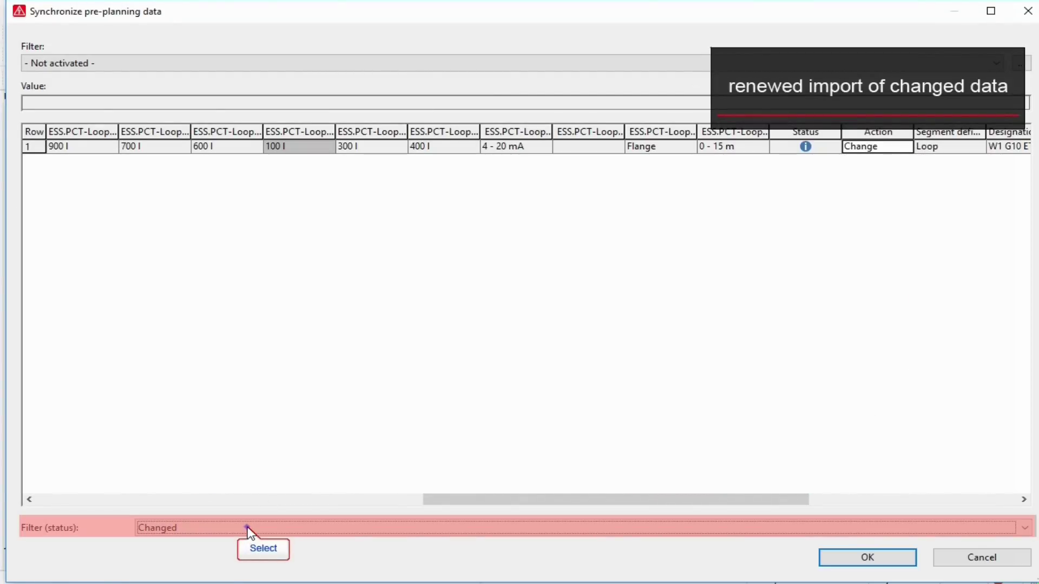
pyautogui.scroll(-1, 248, 530)
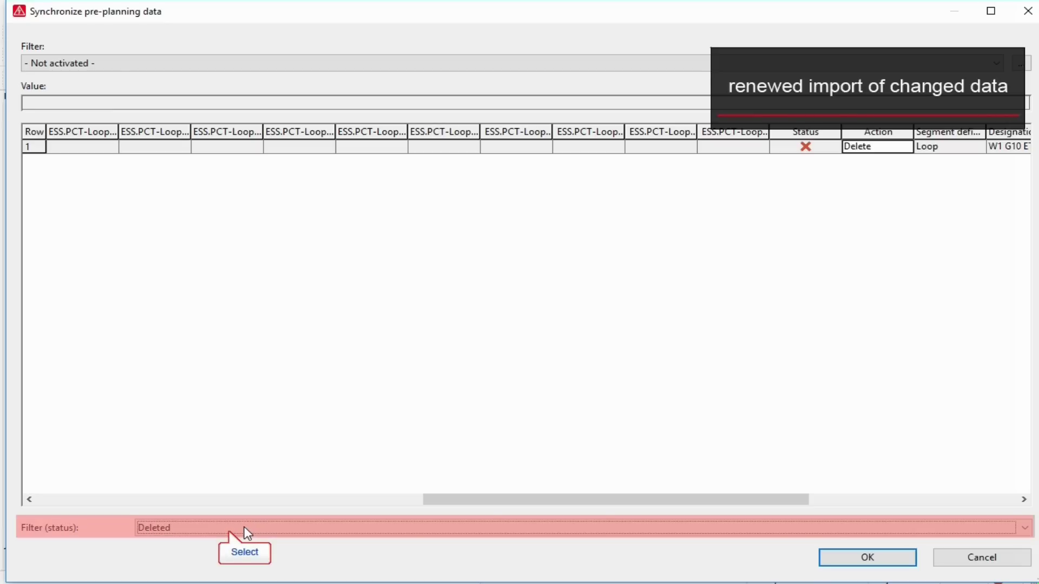
pyautogui.click(232, 534)
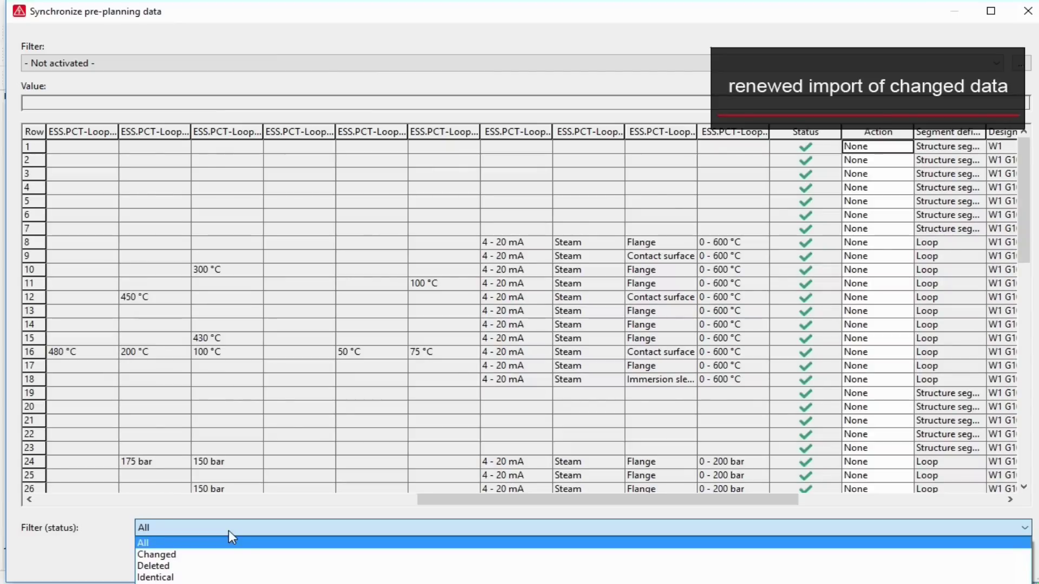
pyautogui.click(468, 501)
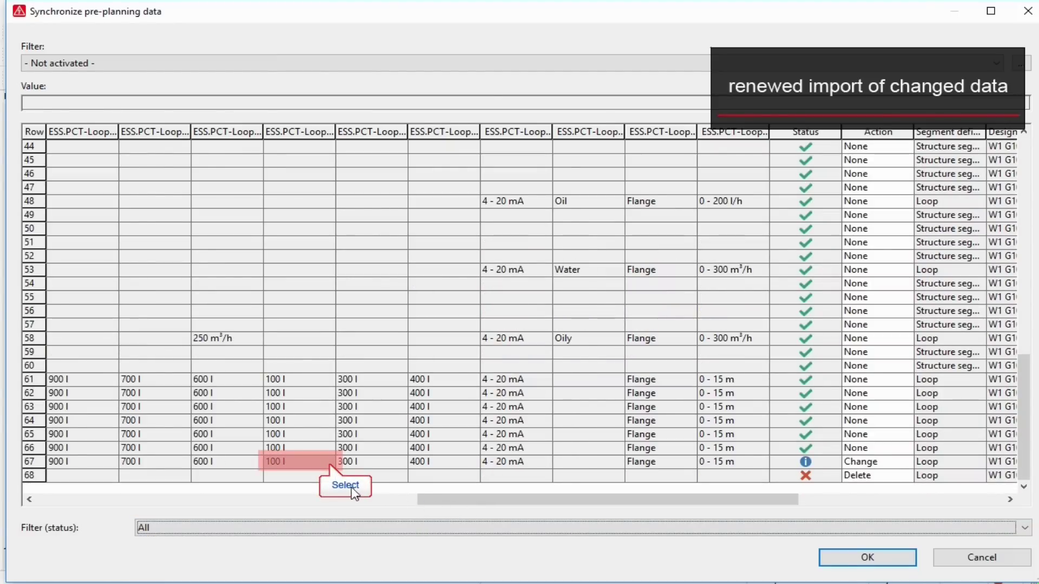
pyautogui.moveTo(472, 499); pyautogui.dragTo(673, 510)
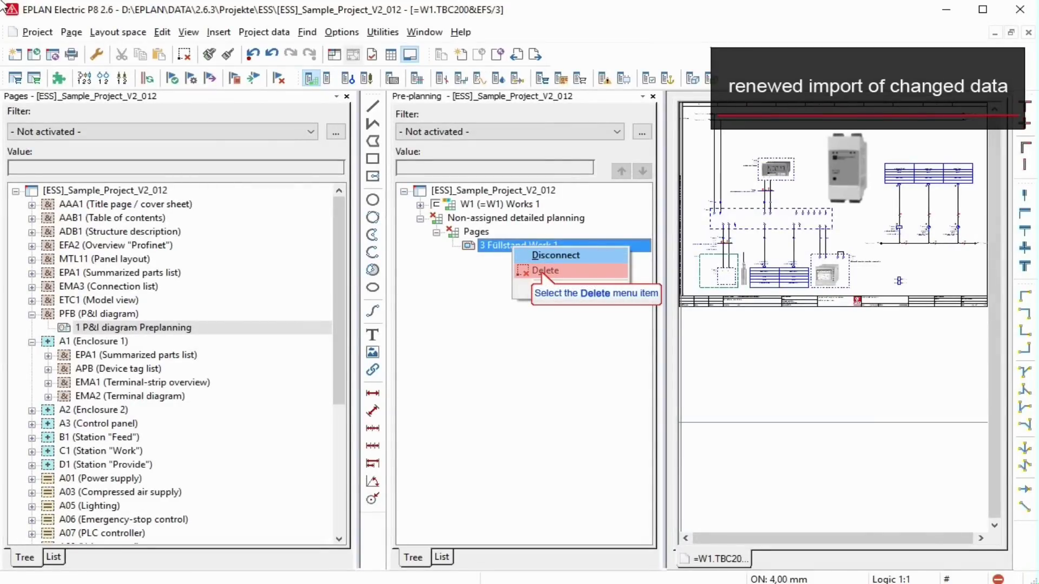
# Step: Delete the non-assigned page =W1.TBC200&EFS/3 and pick a macro insertion point on &PFB/1
pyautogui.click(543, 274)
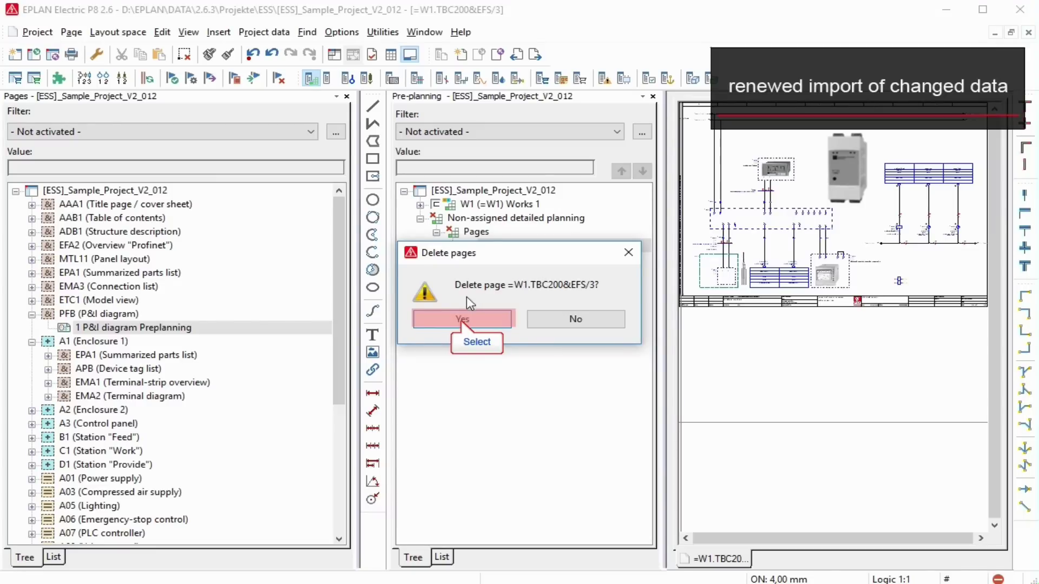
pyautogui.click(462, 319)
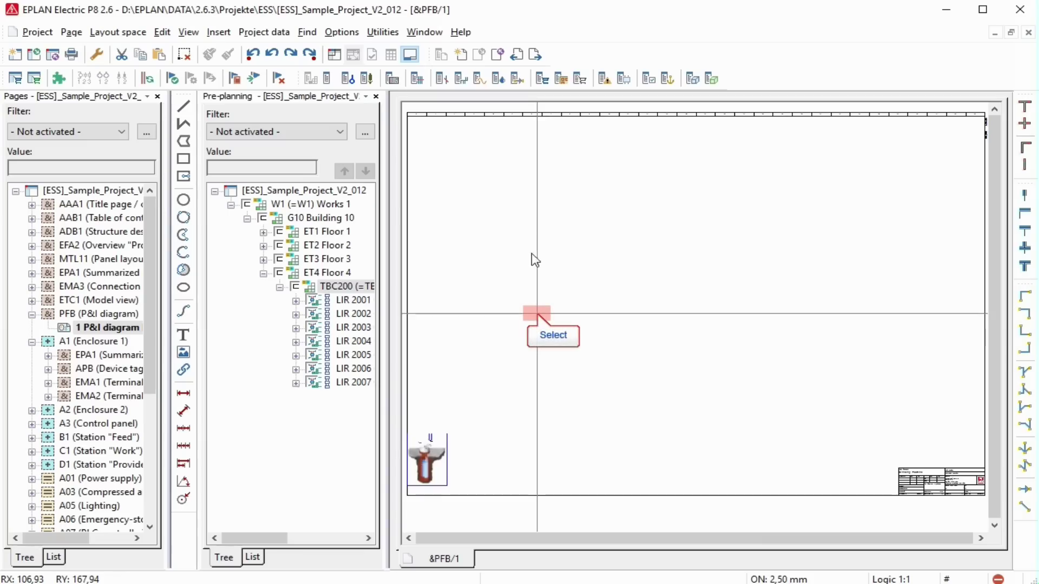
pyautogui.click(538, 314)
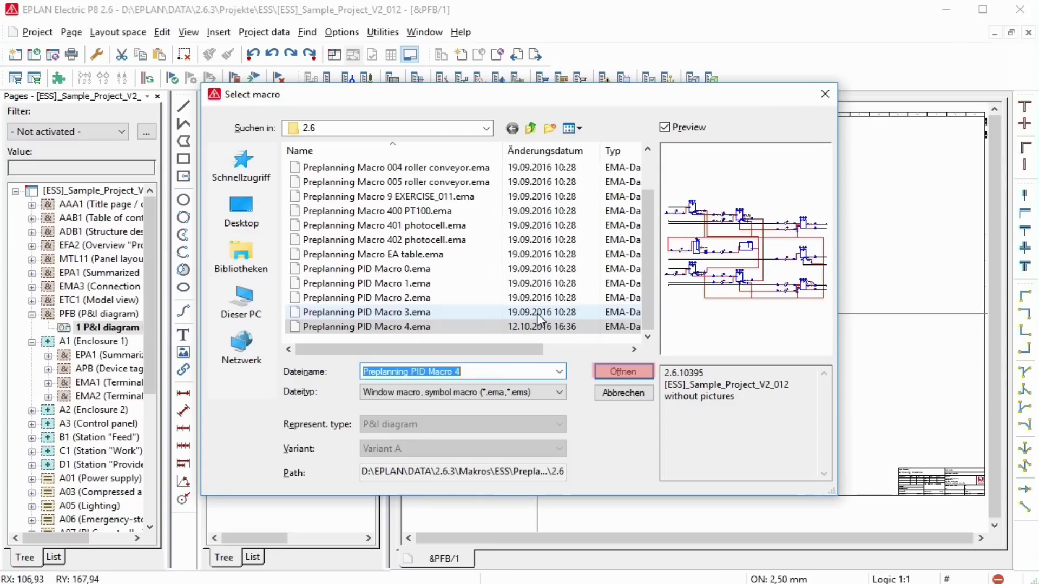
# Step: Place Preplanning PID Macro 4 on P&I diagram page &PFB/1
pyautogui.click(626, 373)
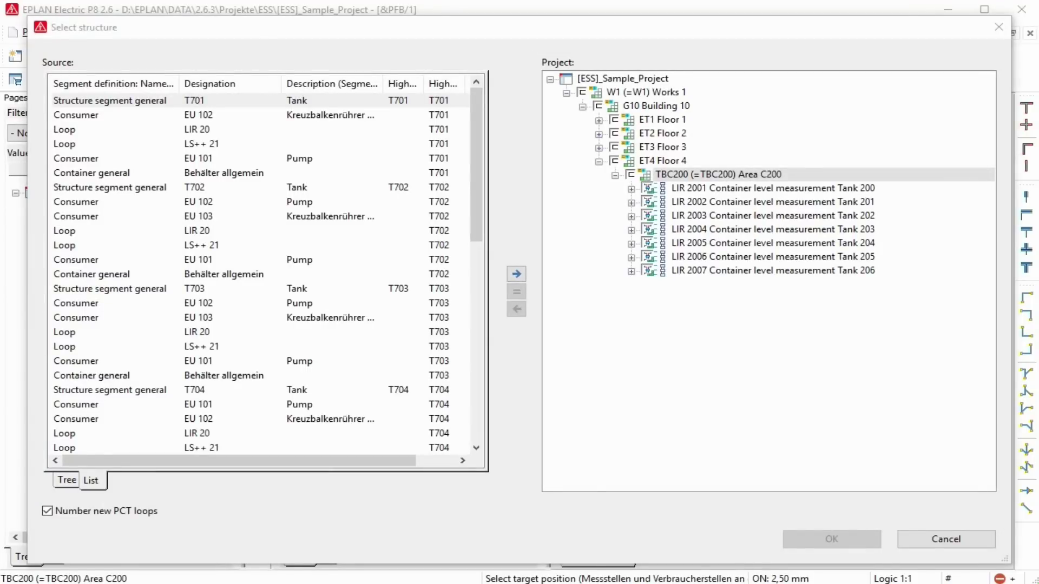
# Step: Sort the source by designation and assign the T701–T707 LIR 20 loops to LIR 2001–2007
pyautogui.doubleClick(202, 84)
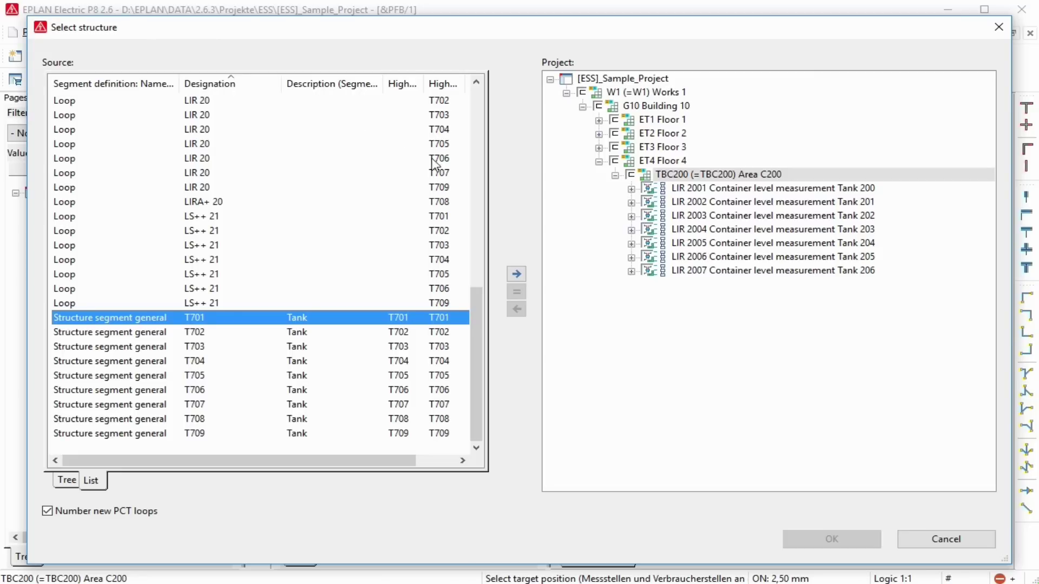
pyautogui.scroll(3, 479, 284)
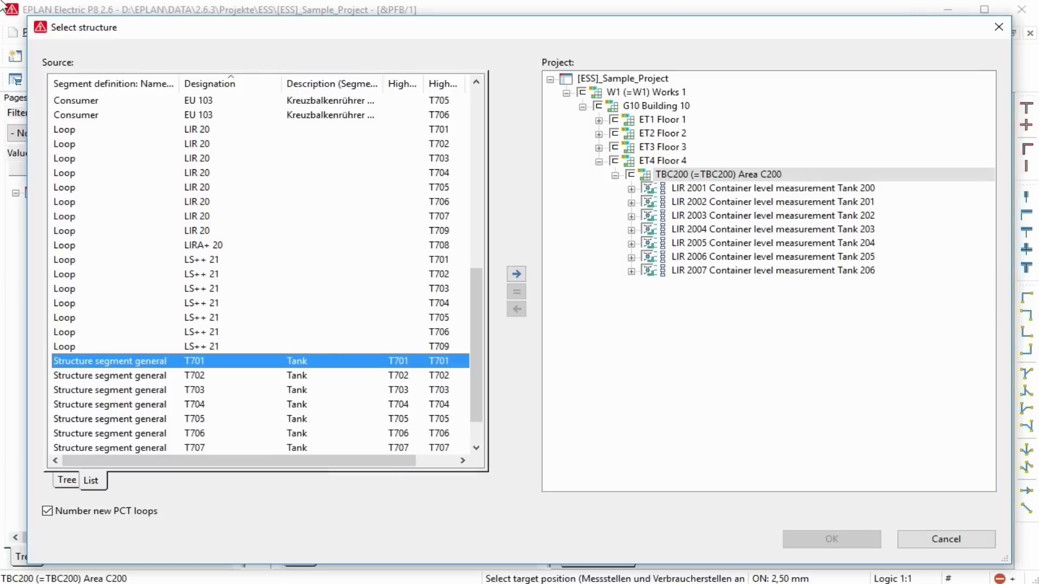
pyautogui.click(76, 130)
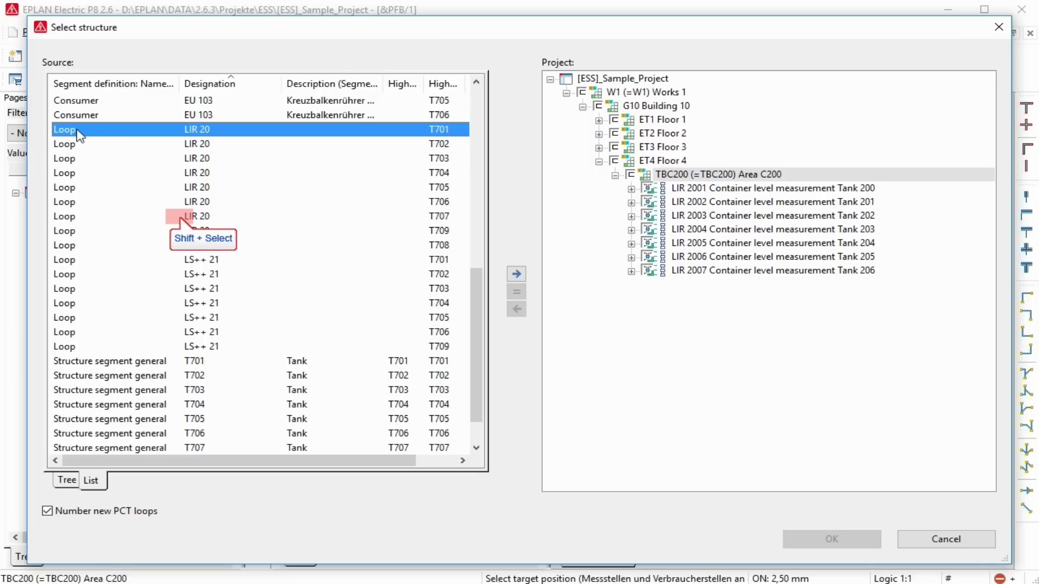
pyautogui.keyDown('shift'); pyautogui.click(179, 216); pyautogui.keyUp('shift')
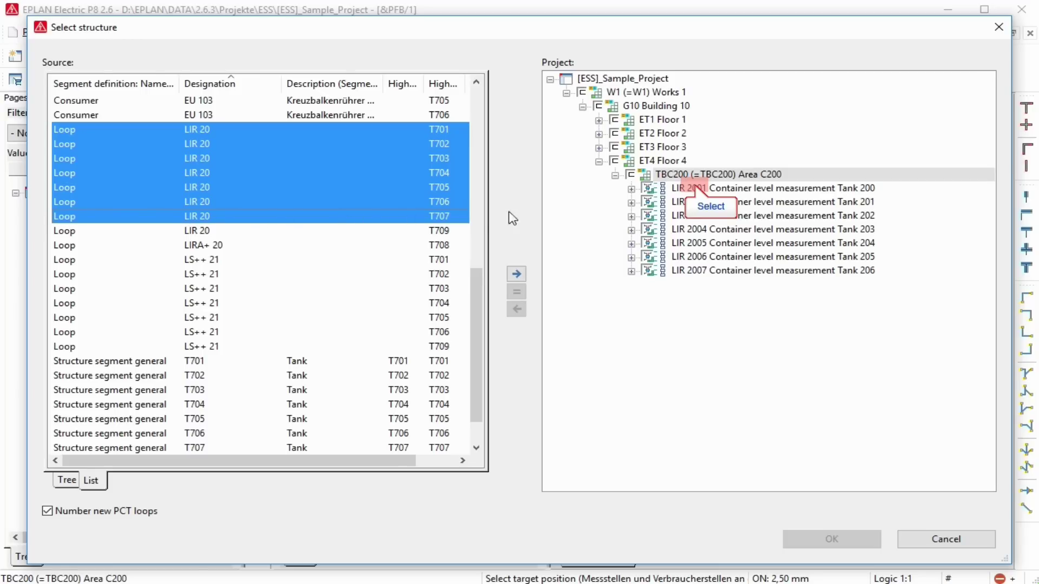
pyautogui.click(697, 188)
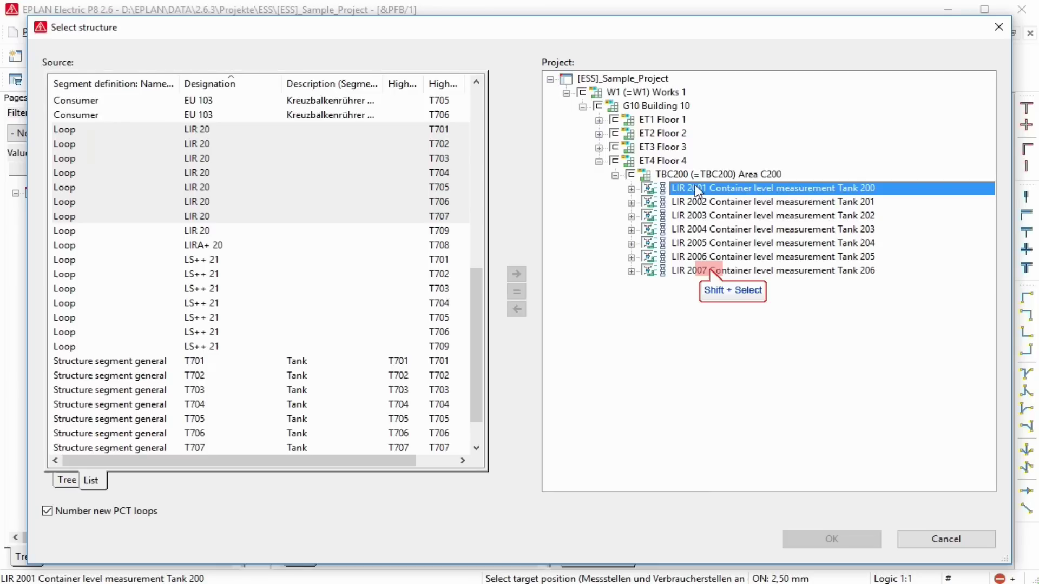
pyautogui.keyDown('shift'); pyautogui.click(711, 271); pyautogui.keyUp('shift')
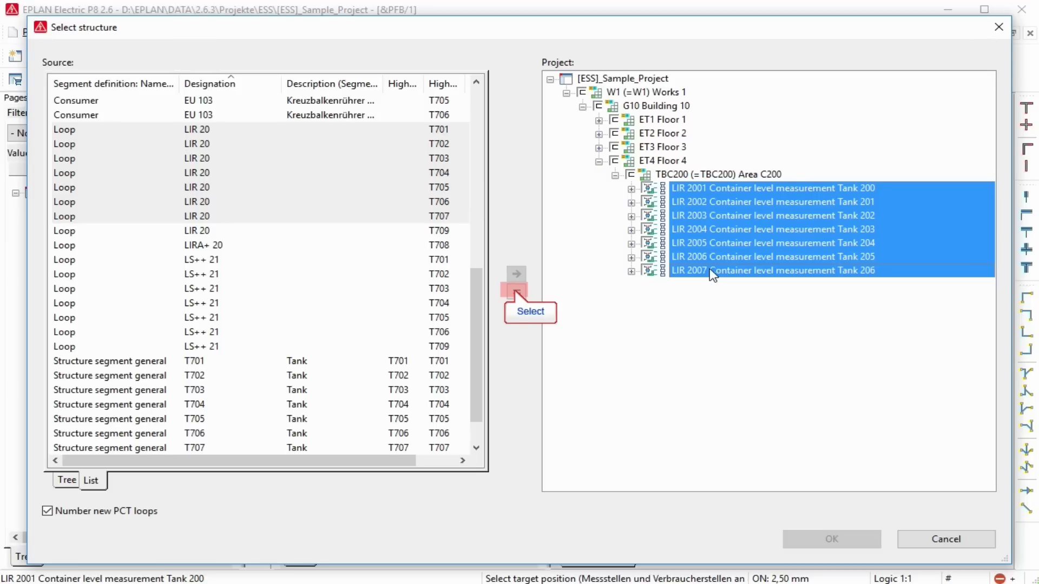
pyautogui.click(516, 292)
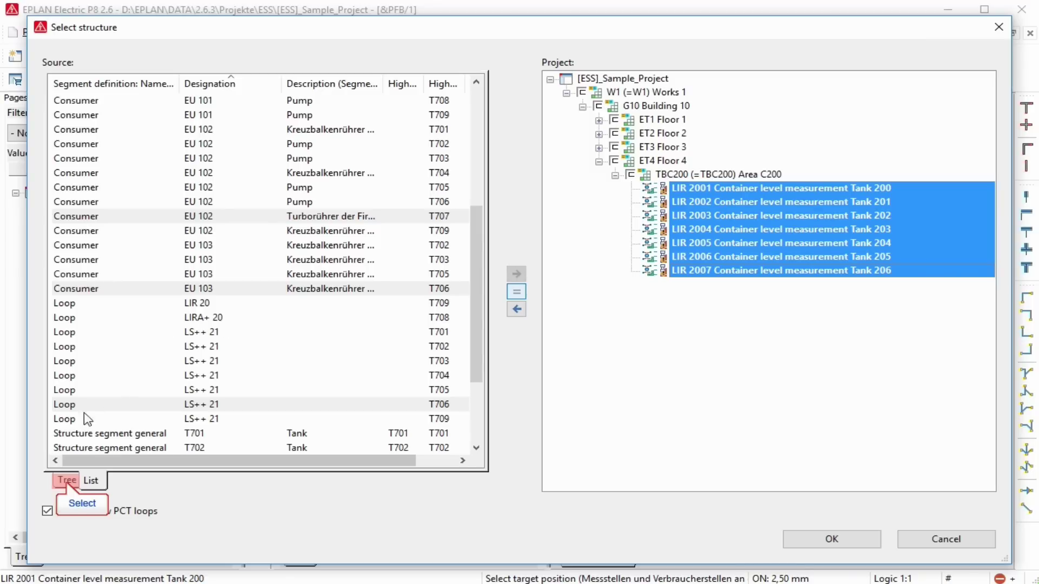
# Step: Move tanks T701–T709 under TBC200 Area C200 in the tree view and confirm the assignment
pyautogui.click(66, 481)
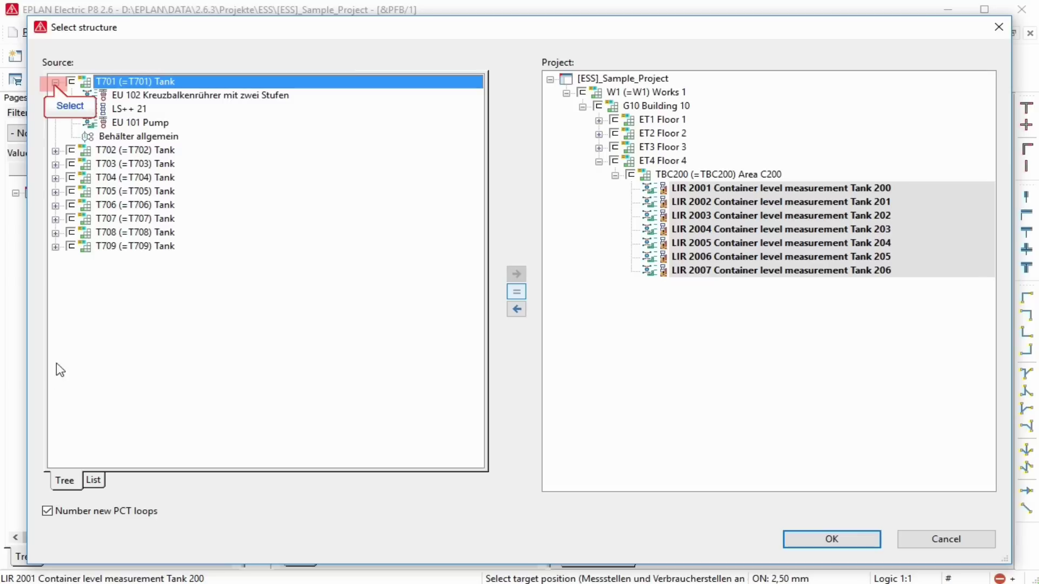
pyautogui.click(55, 82)
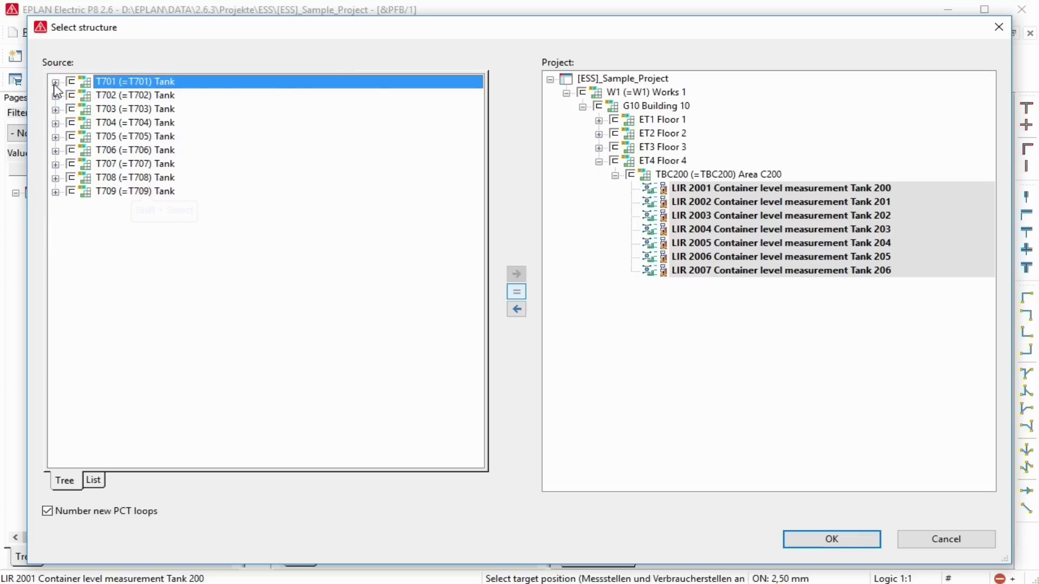
pyautogui.keyDown('shift'); pyautogui.click(142, 191); pyautogui.keyUp('shift')
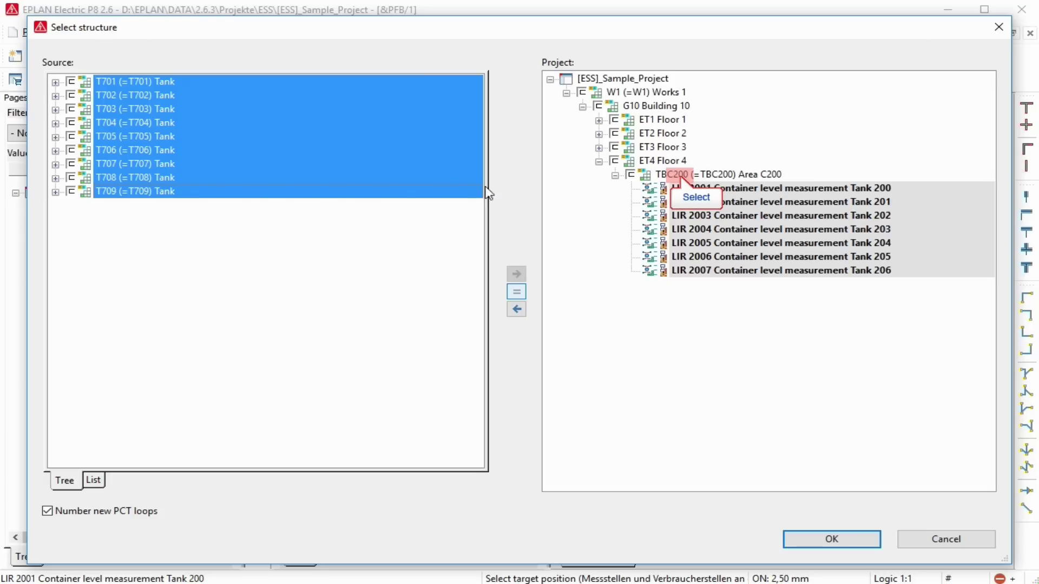
pyautogui.click(678, 175)
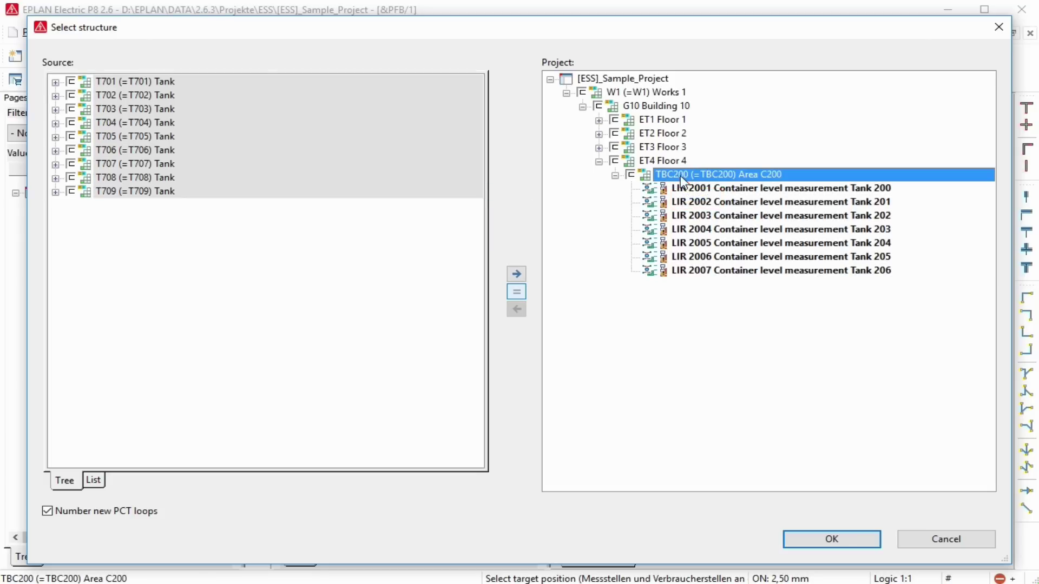
pyautogui.click(517, 274)
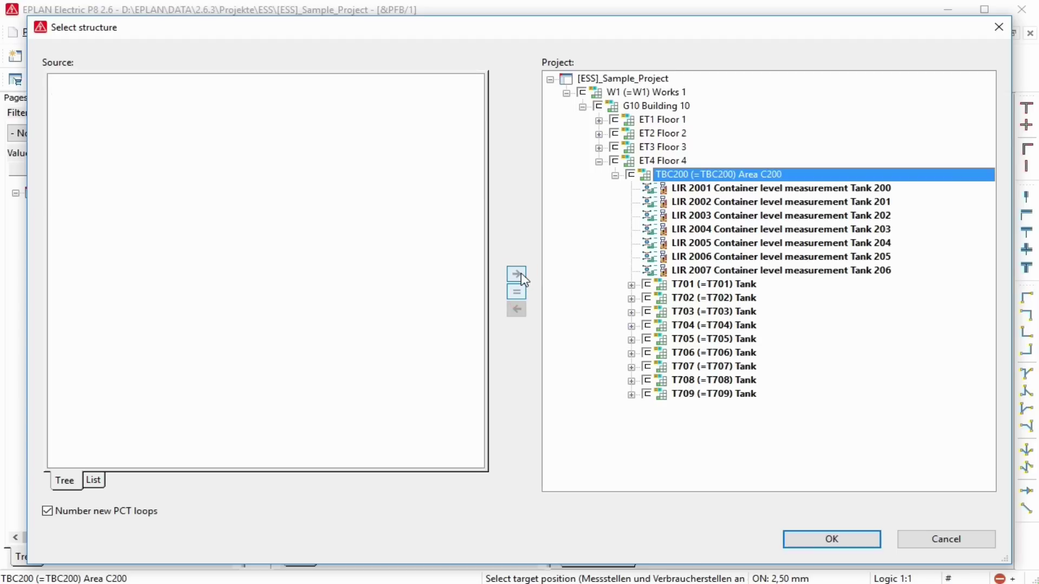
pyautogui.click(841, 540)
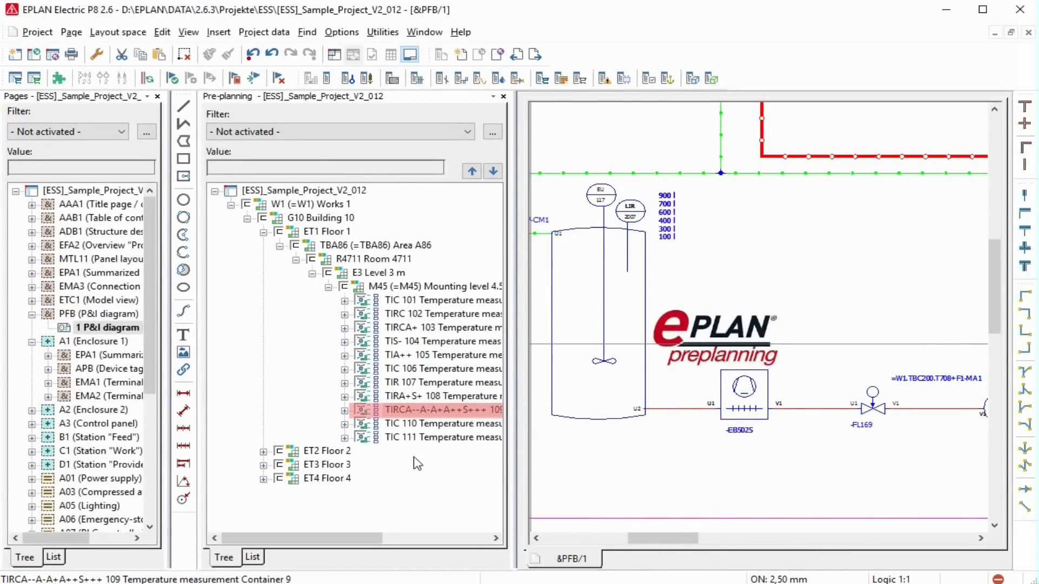
# Step: Place the TIRCA 109 loop from the pre-planning tree beside the tank on &PFB/1
pyautogui.moveTo(403, 411); pyautogui.dragTo(654, 306)
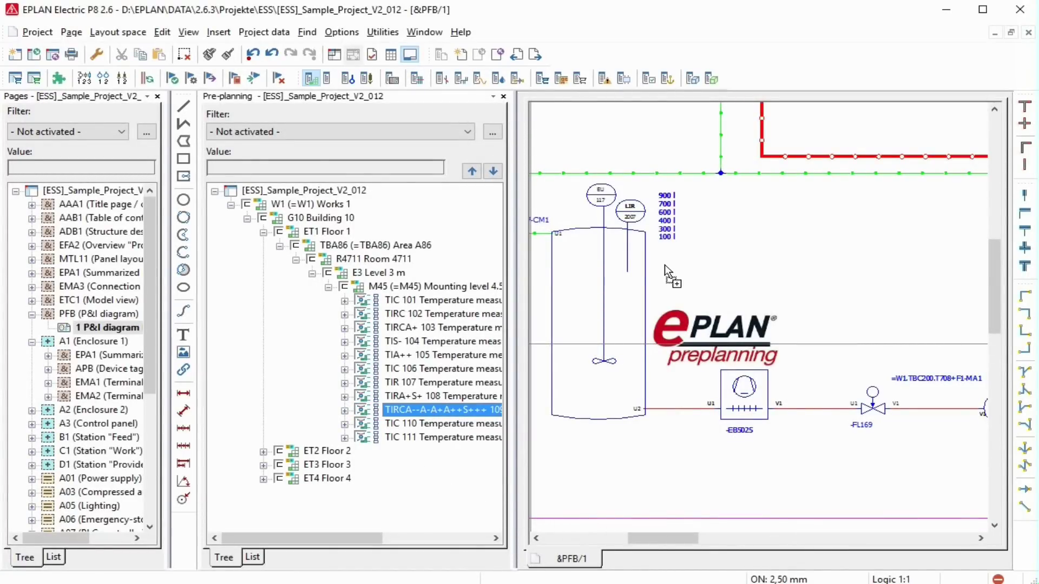
pyautogui.moveTo(664, 265); pyautogui.dragTo(667, 270)
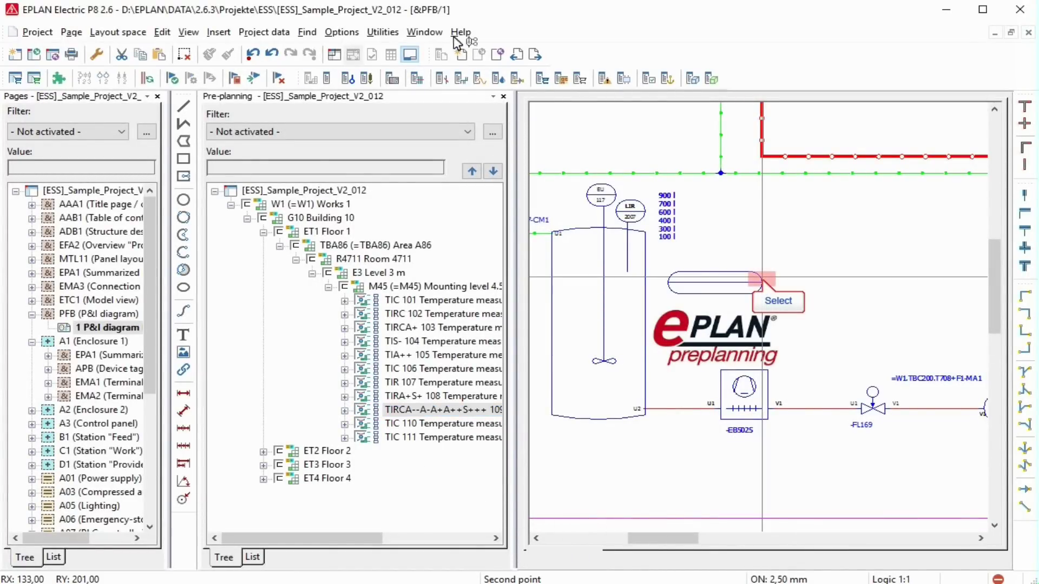
pyautogui.click(762, 278)
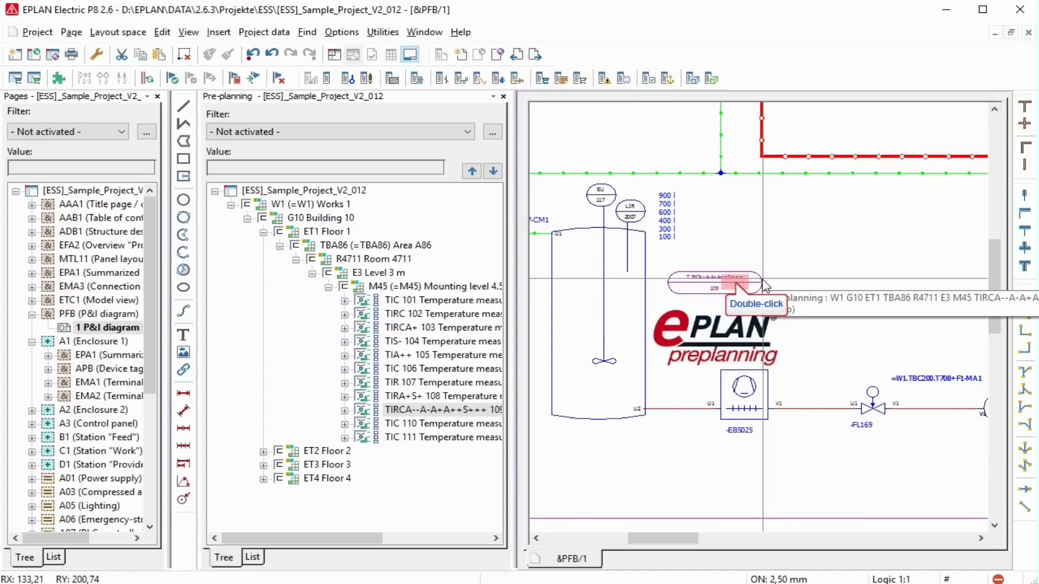
# Step: Set the TIRCA 109 loop's property arrangement to IEC_62424.1
pyautogui.doubleClick(742, 285)
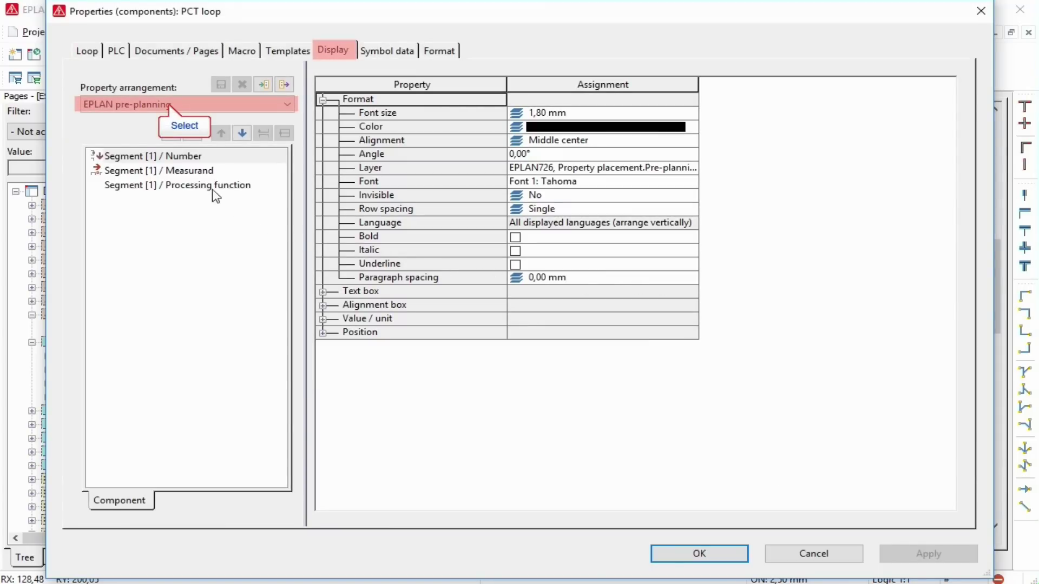
pyautogui.click(168, 103)
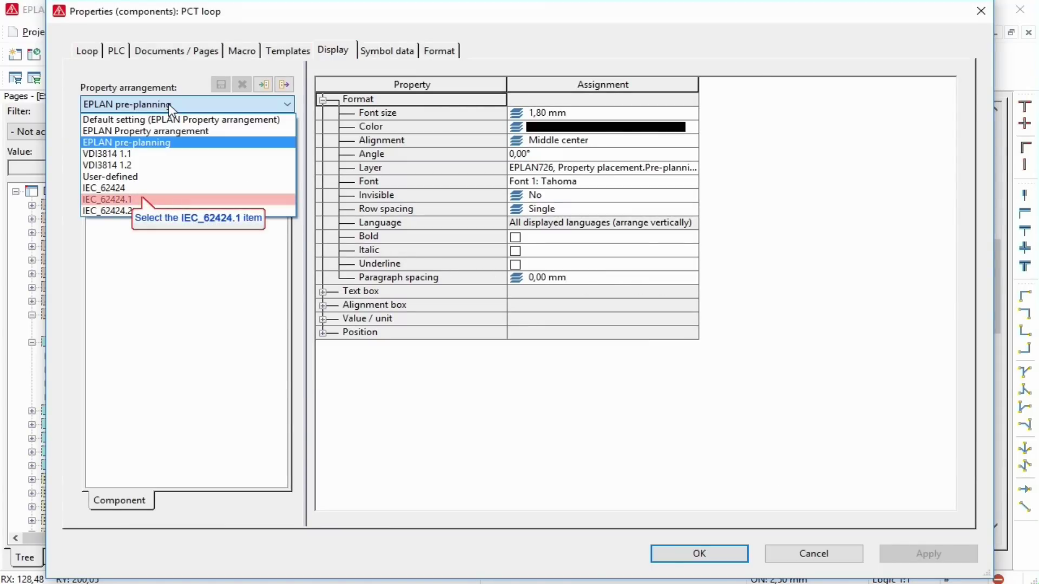
pyautogui.click(144, 199)
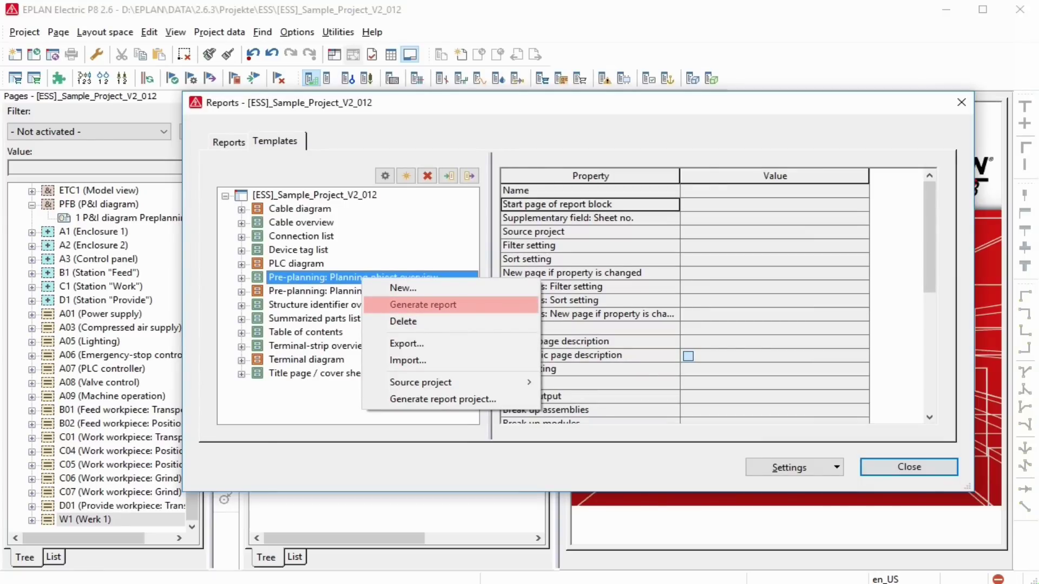
# Step: Generate the Pre-planning object overview and object plan reports, then open page &PFB/2.3 showing work hours and prices
pyautogui.click(424, 305)
pyautogui.rightClick(404, 292)
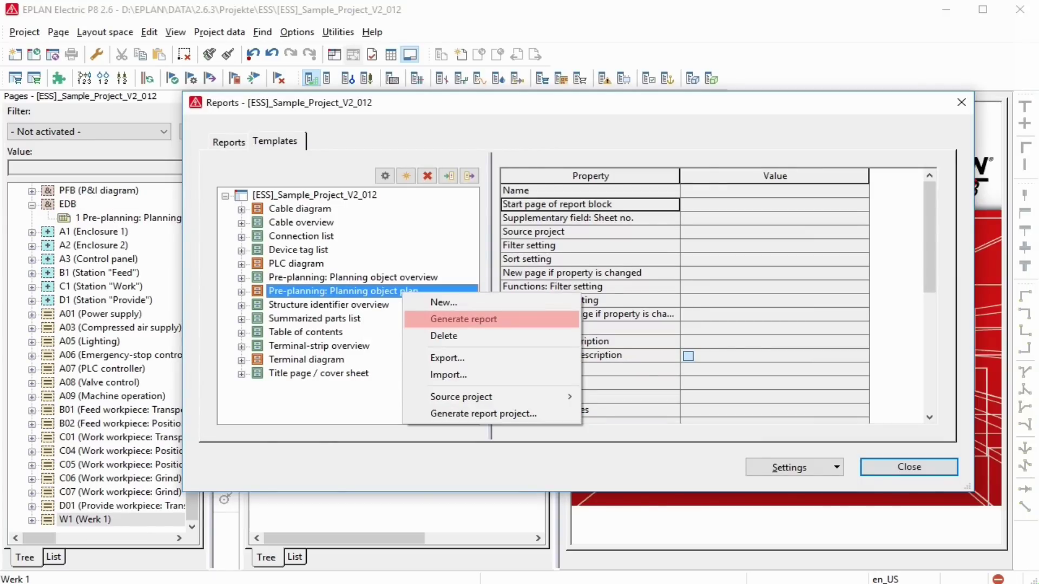
pyautogui.click(464, 319)
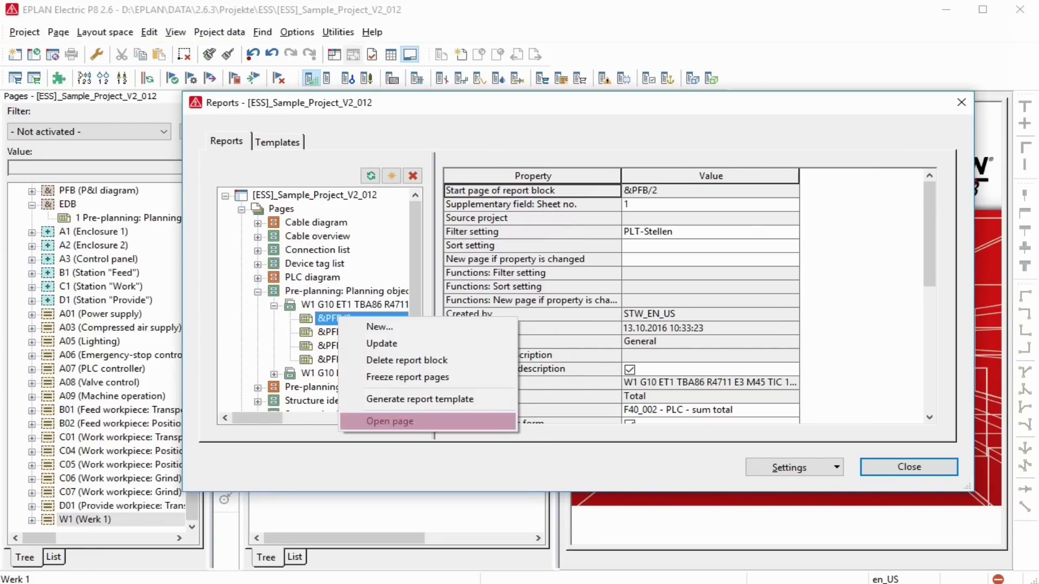
pyautogui.click(389, 421)
pyautogui.moveTo(665, 543); pyautogui.dragTo(740, 545)
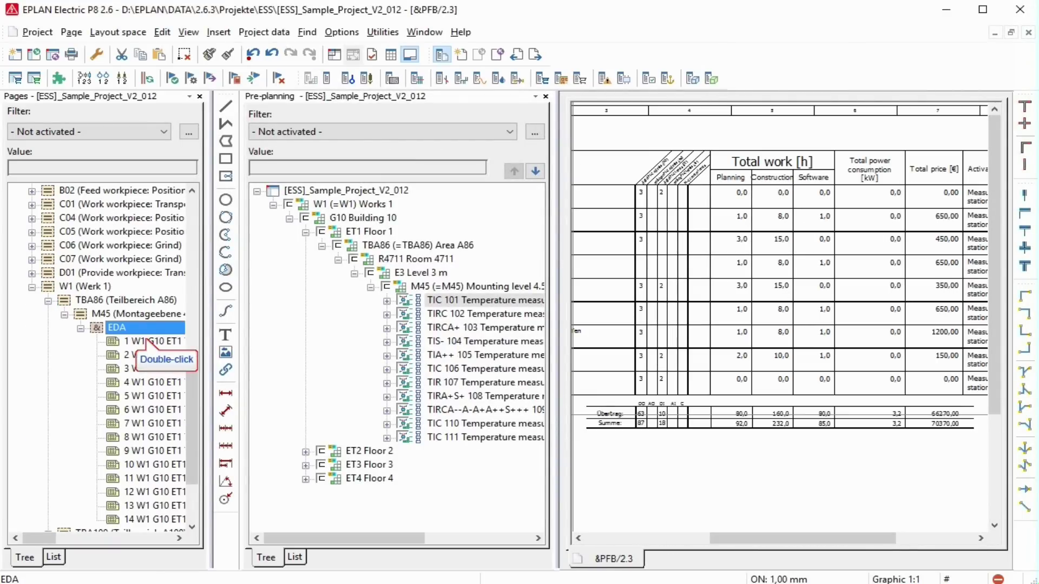
# Step: Open EDA page 1 (W1 G10 ET1), the PCT loops data sheet for loop TIC 101
pyautogui.doubleClick(147, 342)
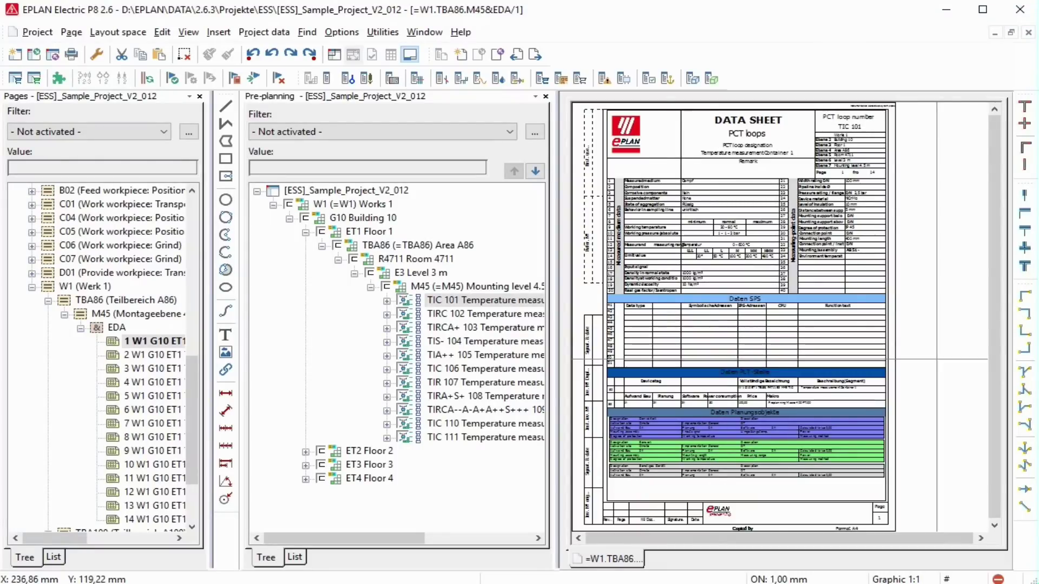